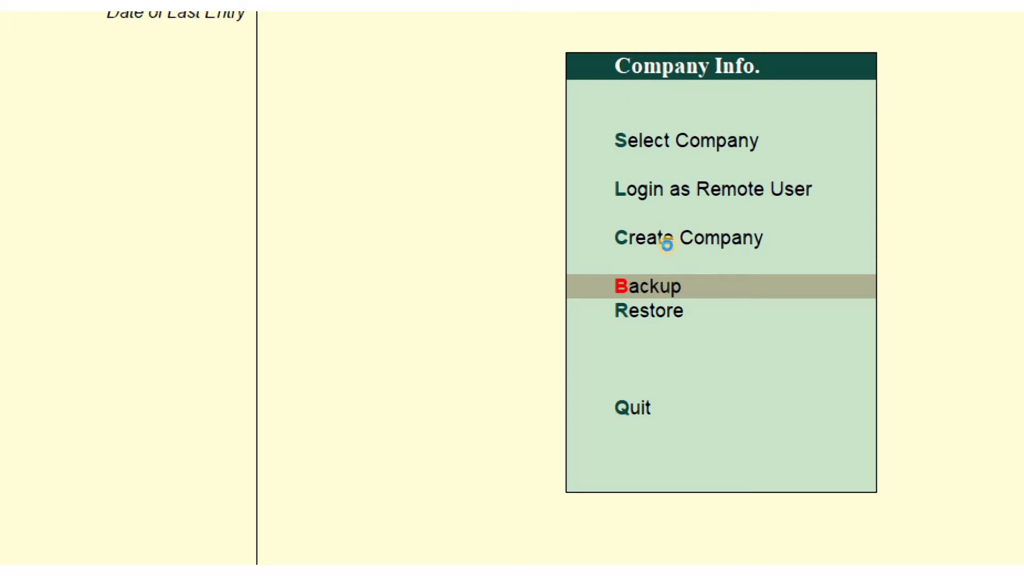
Choose Create Company from the Company Info menu on the Gateway of Tally
{"action": "left_click", "coordinate": [667, 245]}
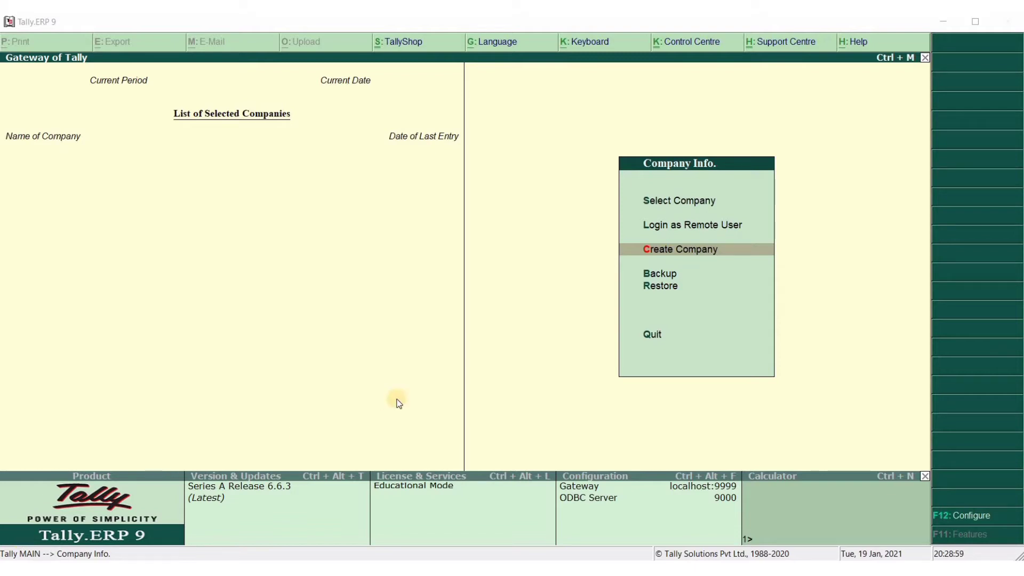
Reopen the Company Creation form from the Company Info menu
{"action": "left_click", "coordinate": [697, 250]}
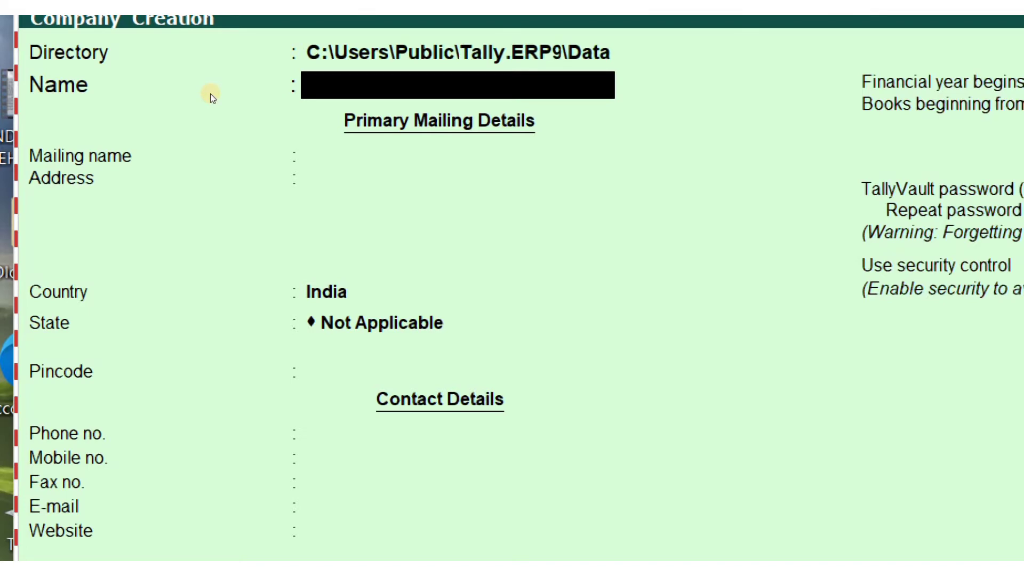
Enter XYZ LTD as company name, keep it as the mailing name, and add address KOZHIKODE
{"action": "type", "text": "X"}
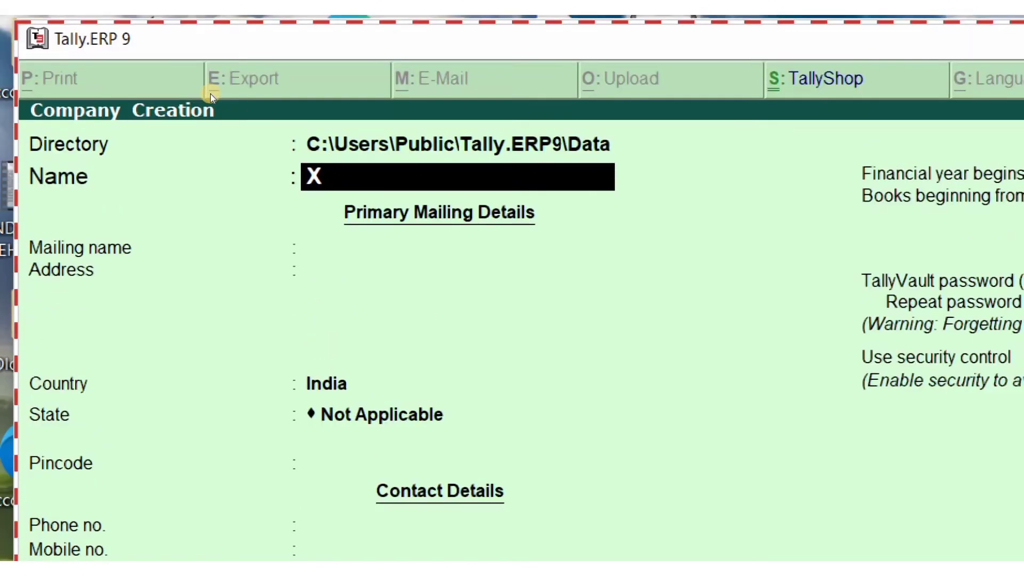
{"action": "type", "text": "YZ"}
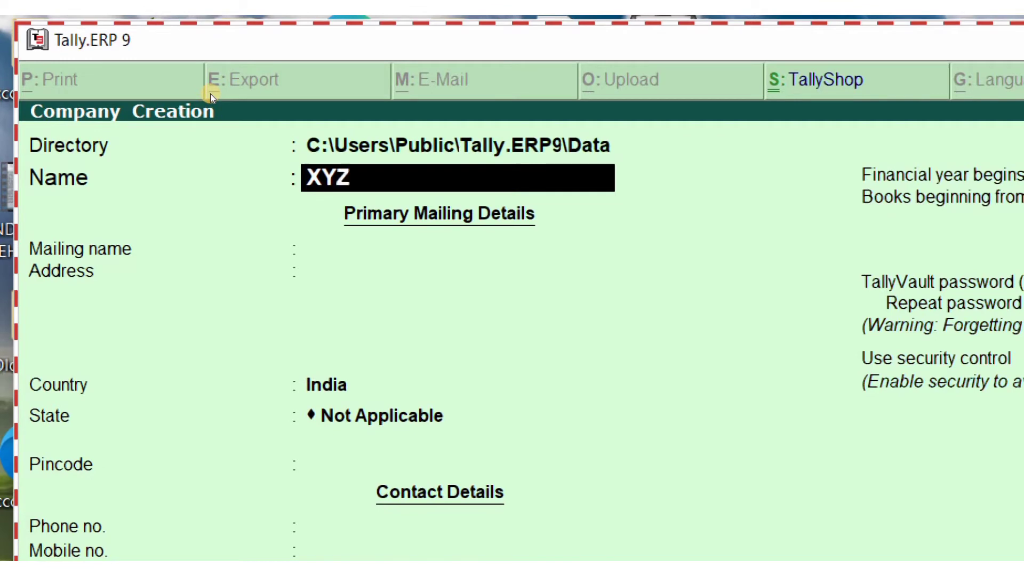
{"action": "type", "text": " LTD"}
{"action": "key", "text": "Return"}
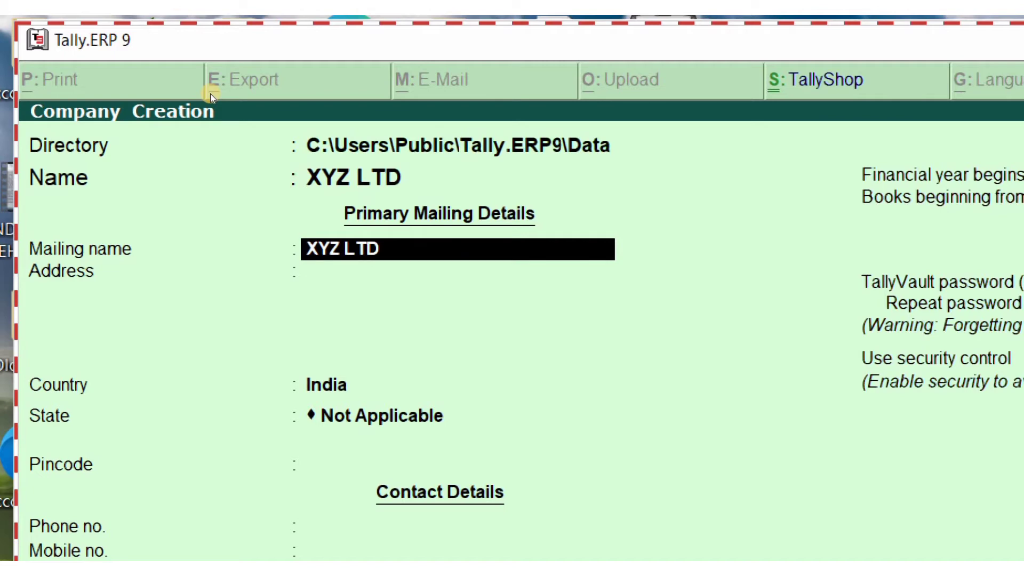
{"action": "key", "text": "Return"}
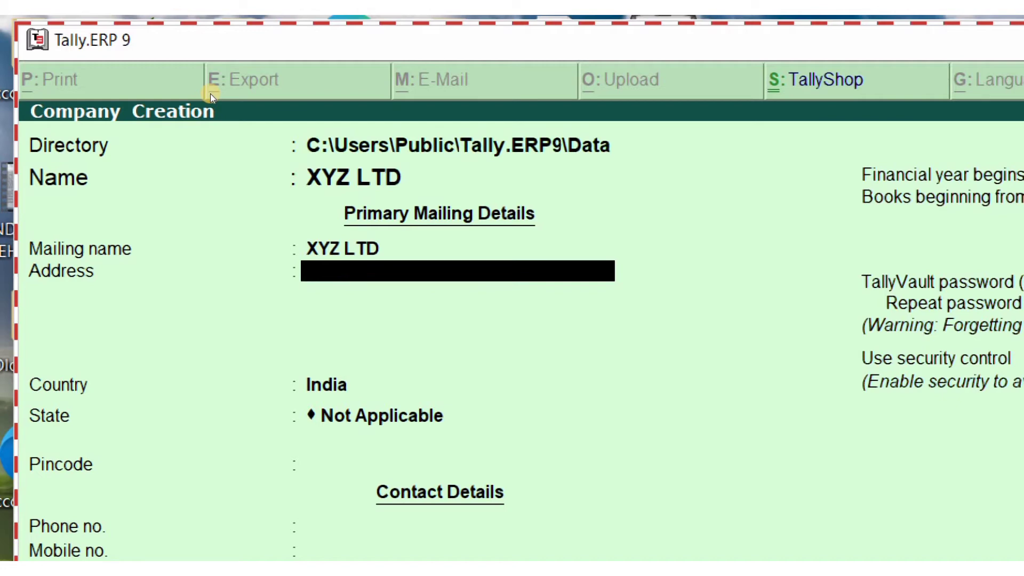
{"action": "type", "text": "KOZHIKODE"}
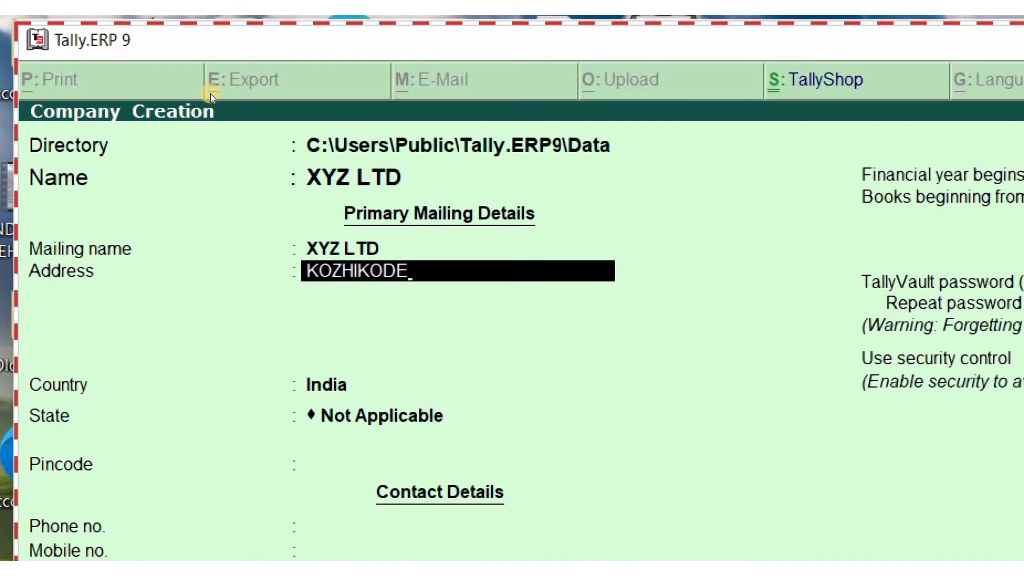
{"action": "key", "text": "Return"}
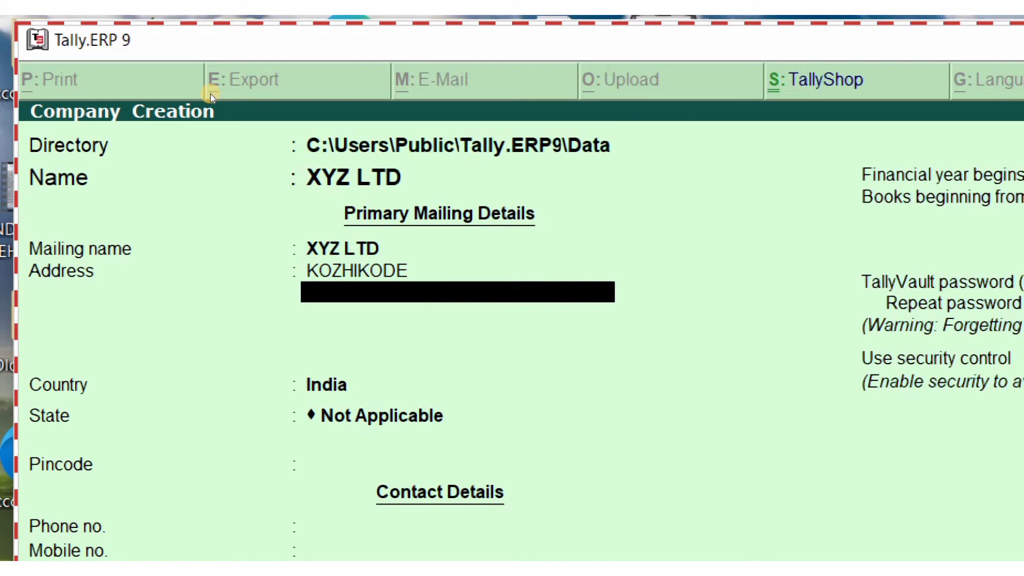
{"action": "key", "text": "Return"}
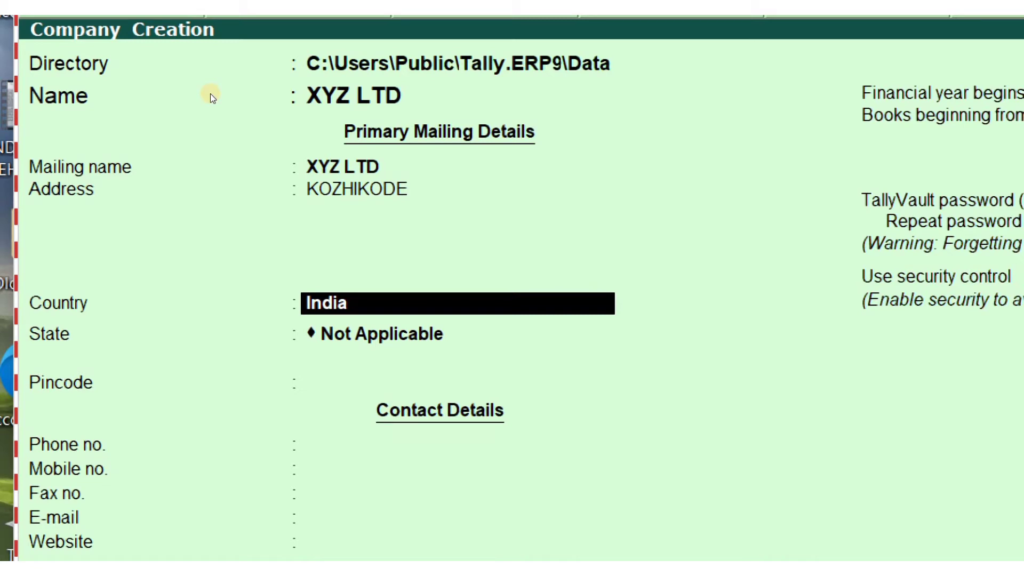
Keep Country India, set State to Kerala, and leave pincode, phone, mobile, fax and e-mail blank
{"action": "key", "text": "Return"}
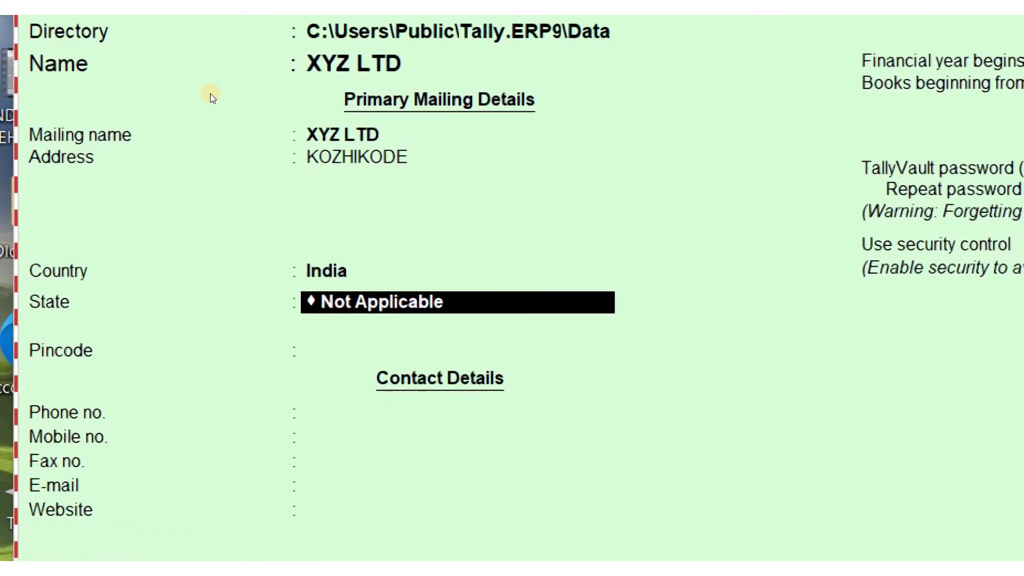
{"action": "type", "text": "K"}
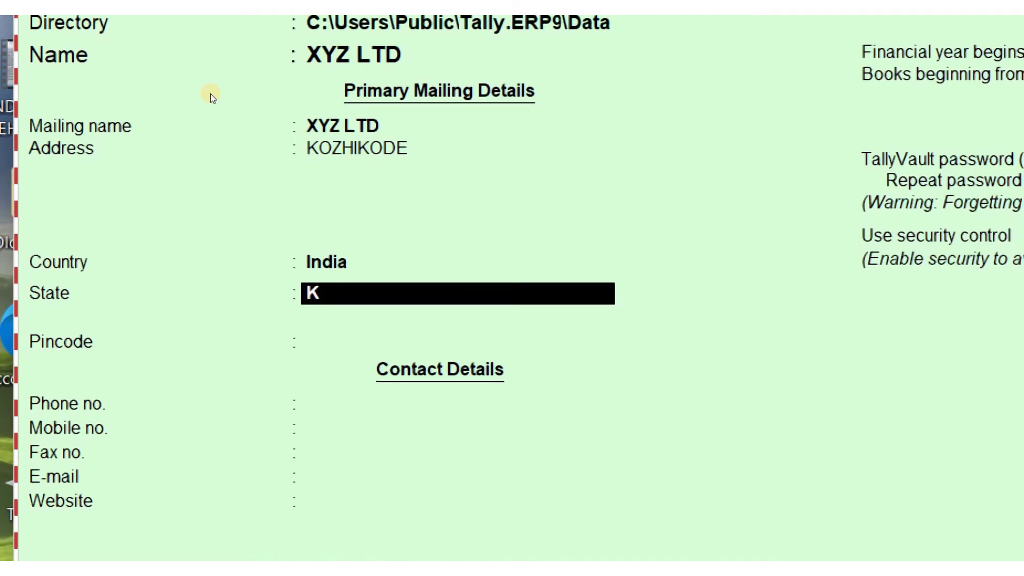
{"action": "type", "text": "ERALA"}
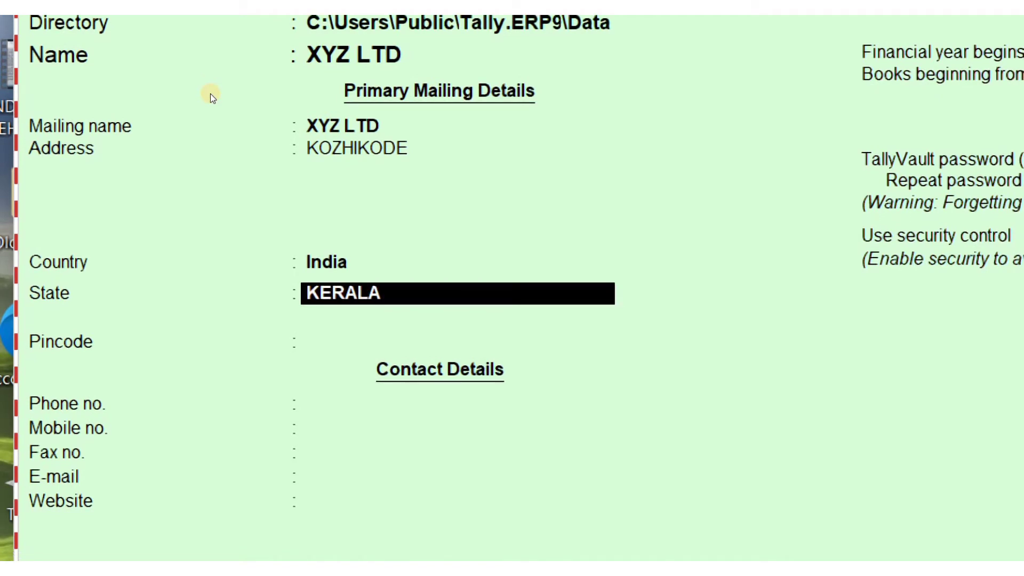
{"action": "key", "text": "Return"}
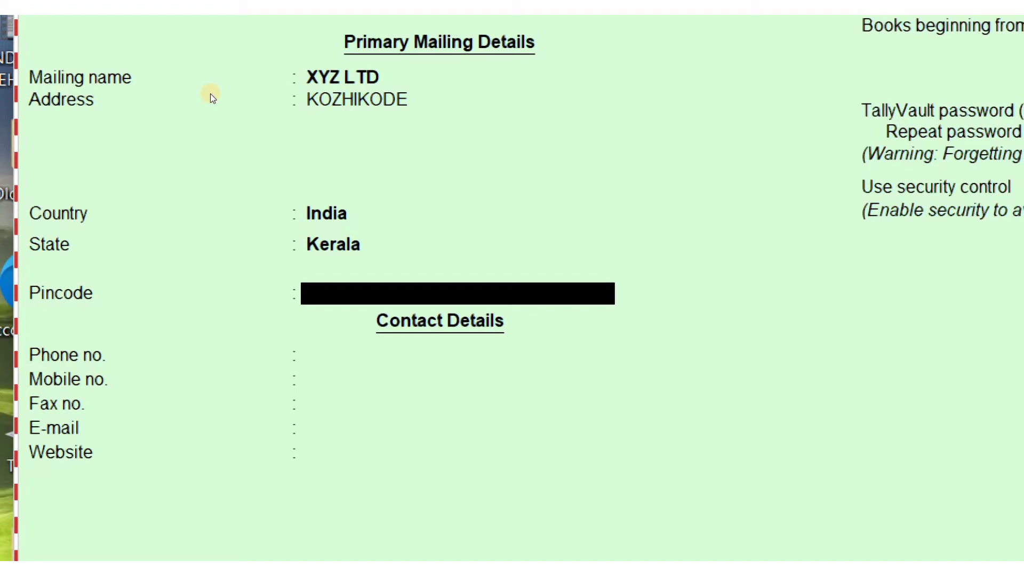
{"action": "key", "text": "Return"}
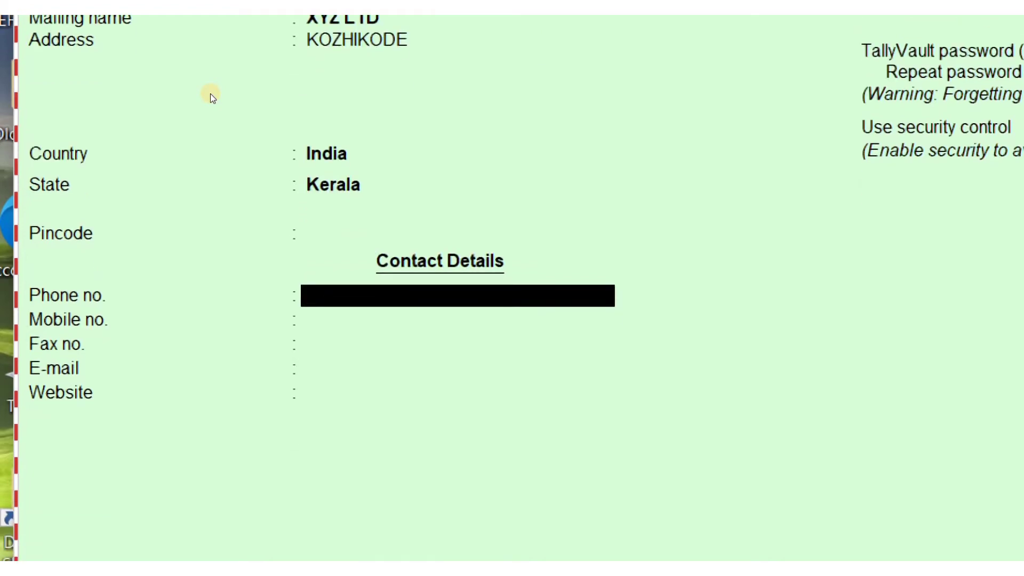
{"action": "key", "text": "Return"}
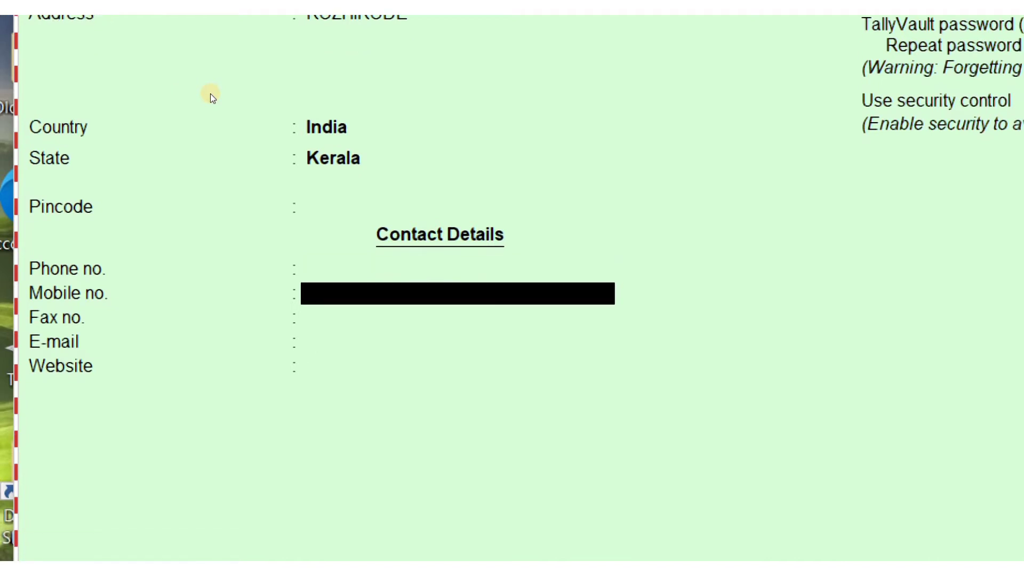
{"action": "key", "text": "Return"}
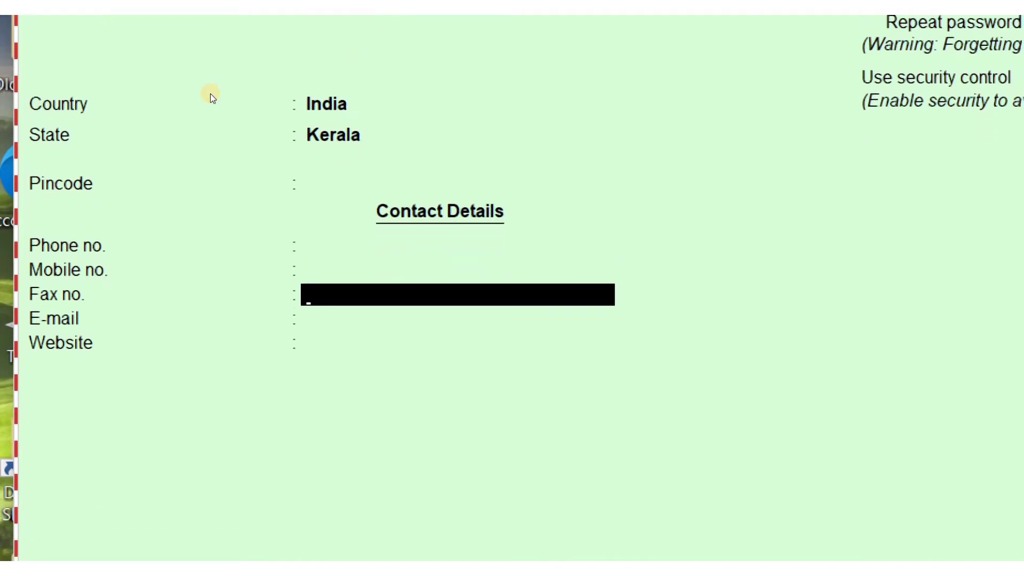
{"action": "key", "text": "Return"}
{"action": "key", "text": "Return"}
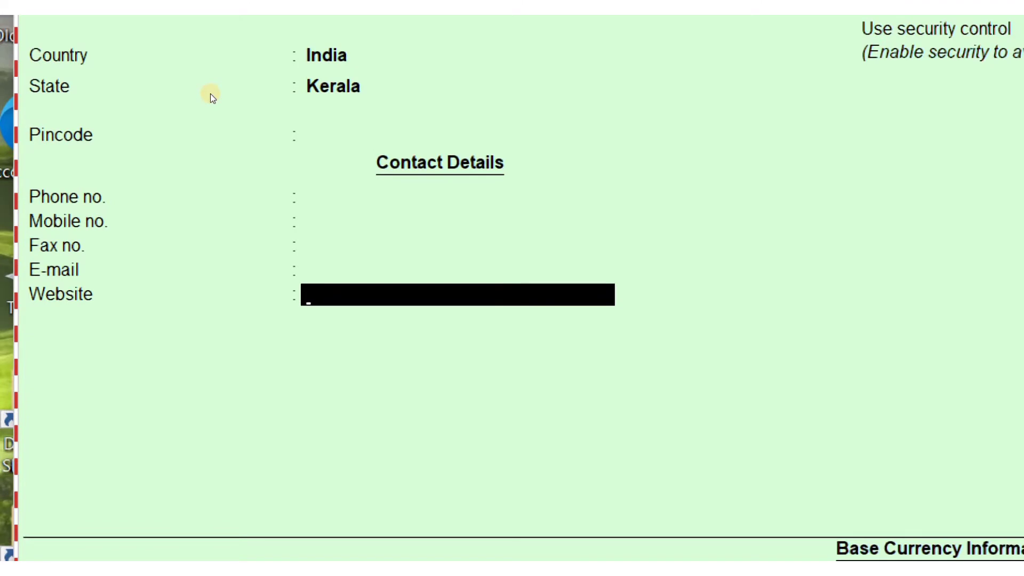
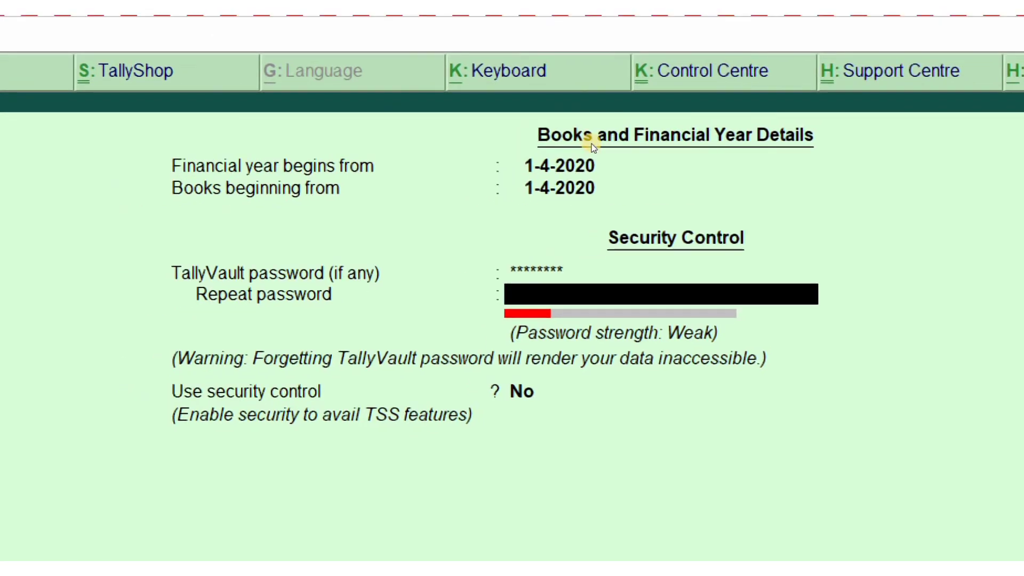
Re-enter the TallyVault password in the Repeat password field to confirm it
{"action": "type", "text": "****"}
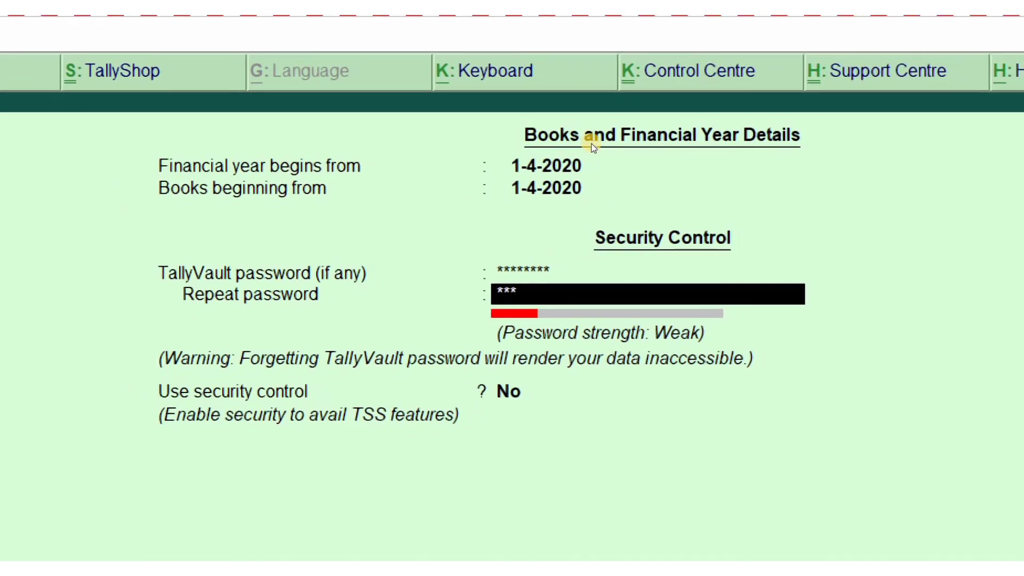
{"action": "type", "text": "****"}
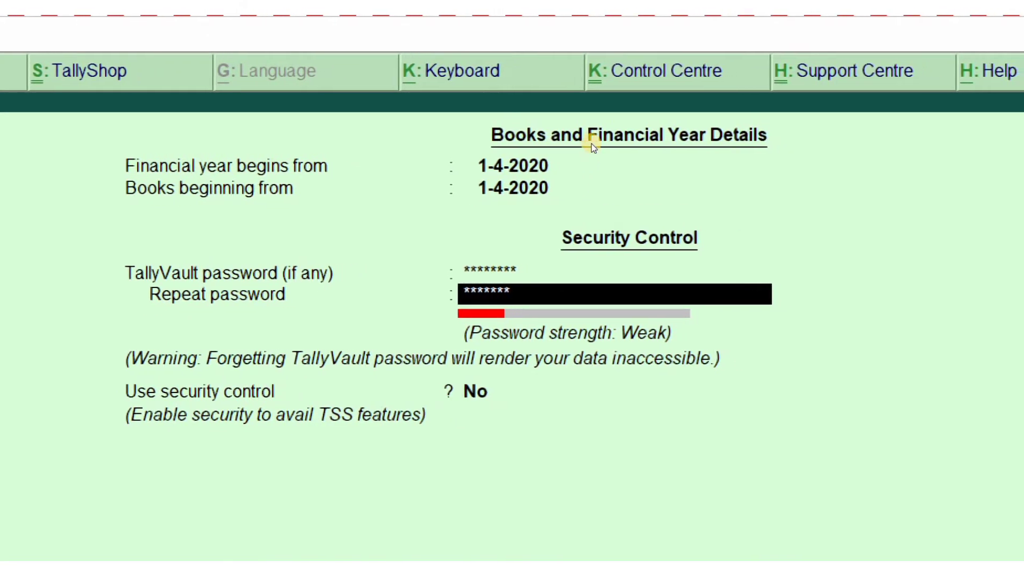
{"action": "key", "text": "Return"}
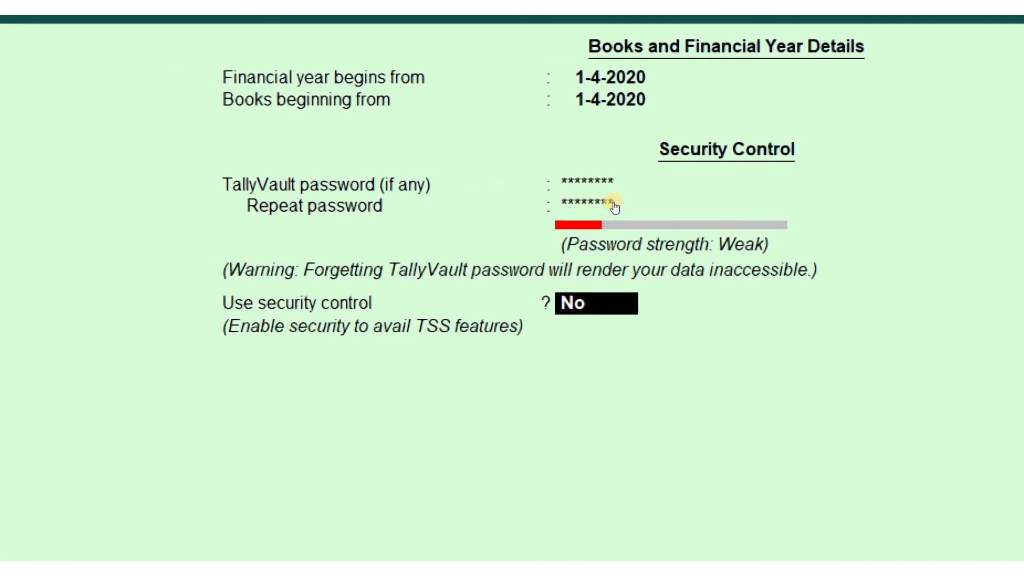
Set Use security control to Yes and enter Admin as the administrator name
{"action": "type", "text": "y"}
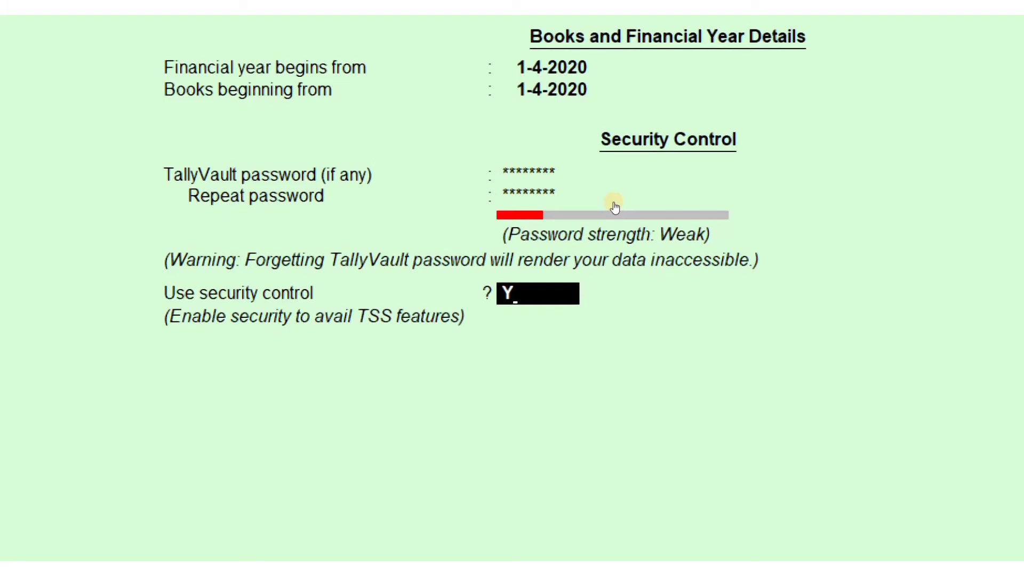
{"action": "key", "text": "Return"}
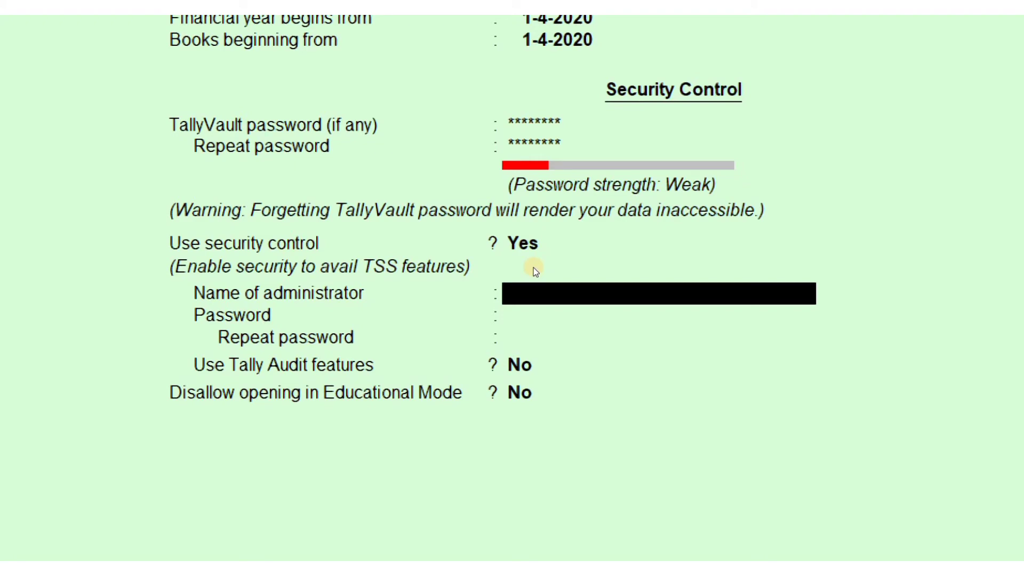
{"action": "type", "text": "a"}
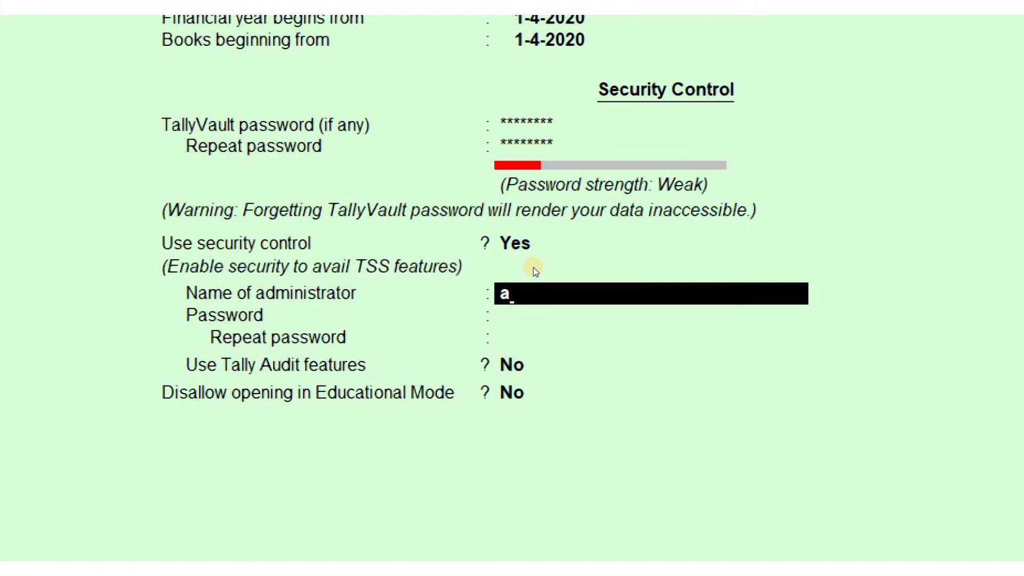
{"action": "key", "text": "BackSpace"}
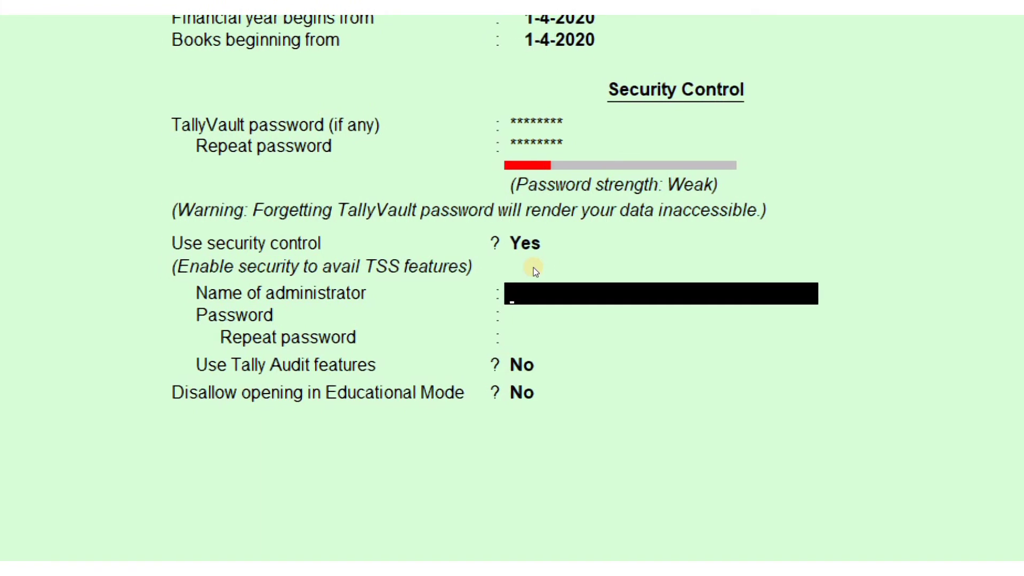
{"action": "type", "text": "a"}
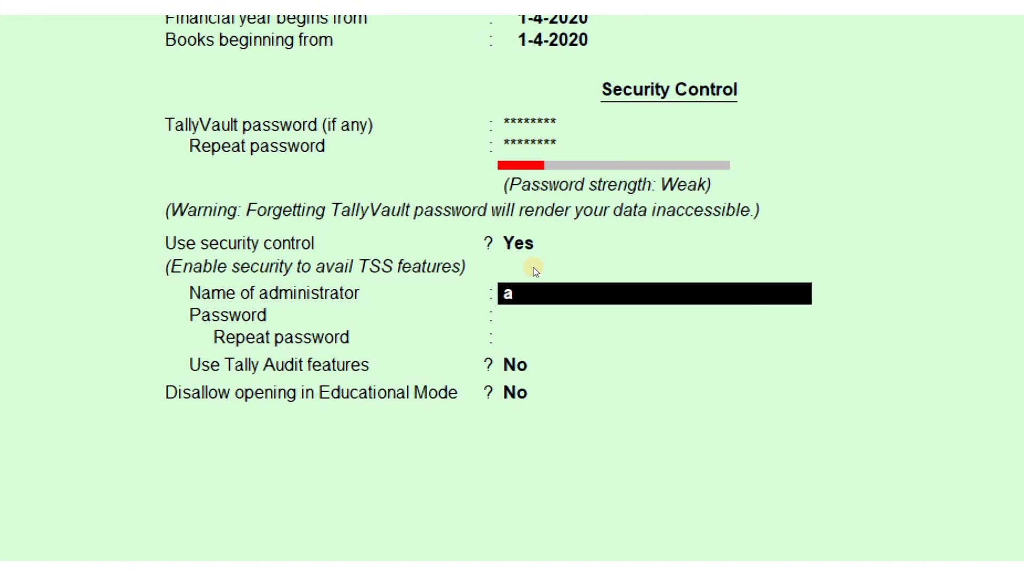
{"action": "key", "text": "BackSpace"}
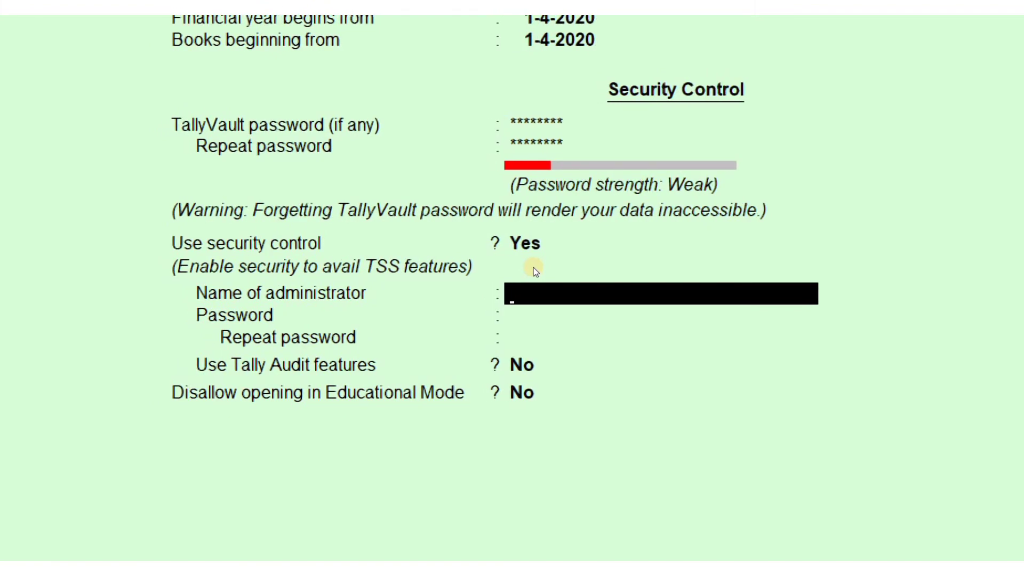
{"action": "type", "text": "aDMIN"}
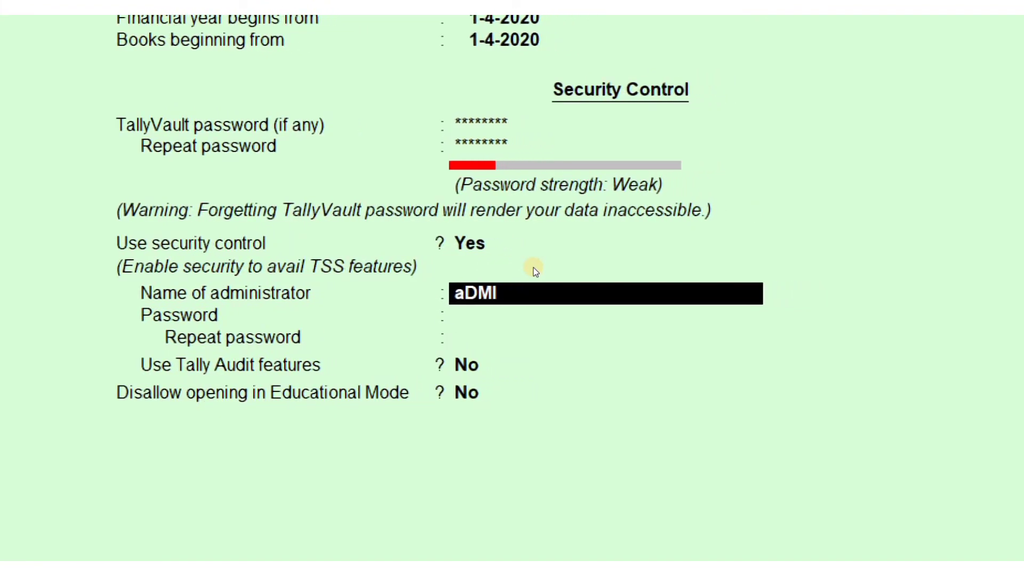
{"action": "key", "text": "BackSpace"}
{"action": "key", "text": "BackSpace"}
{"action": "key", "text": "BackSpace"}
{"action": "key", "text": "BackSpace"}
{"action": "key", "text": "BackSpace"}
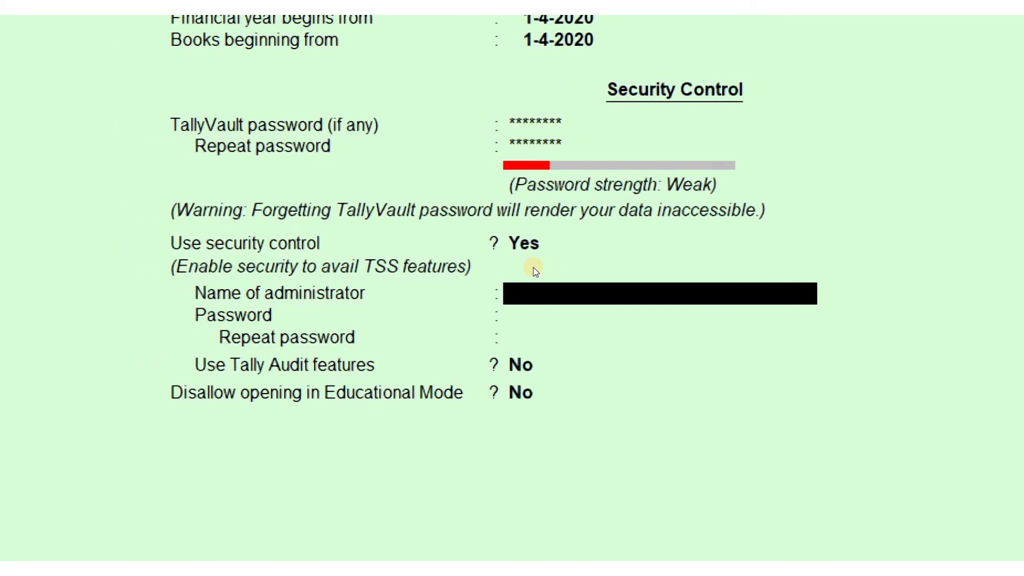
{"action": "type", "text": "A"}
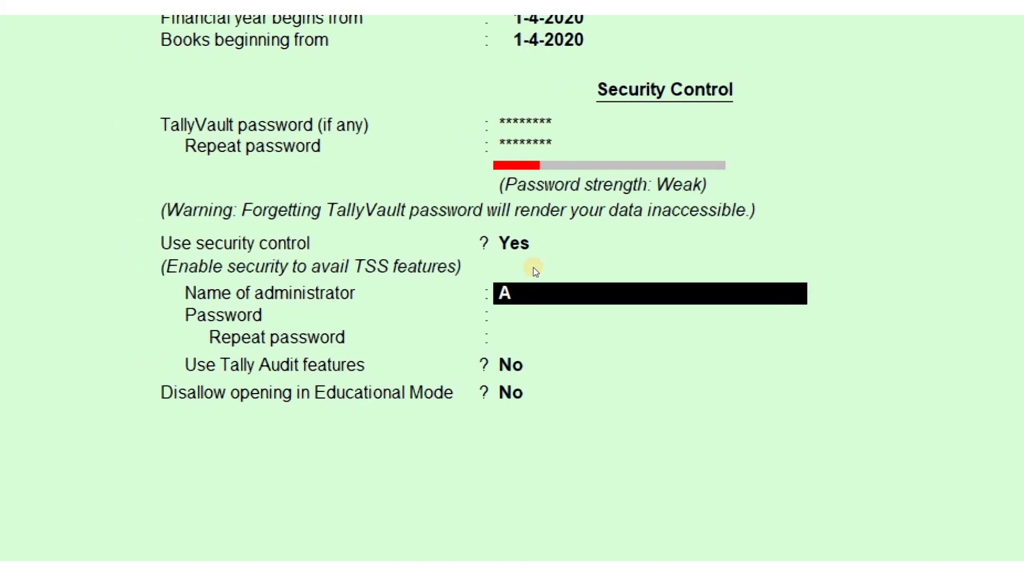
{"action": "type", "text": "dmin"}
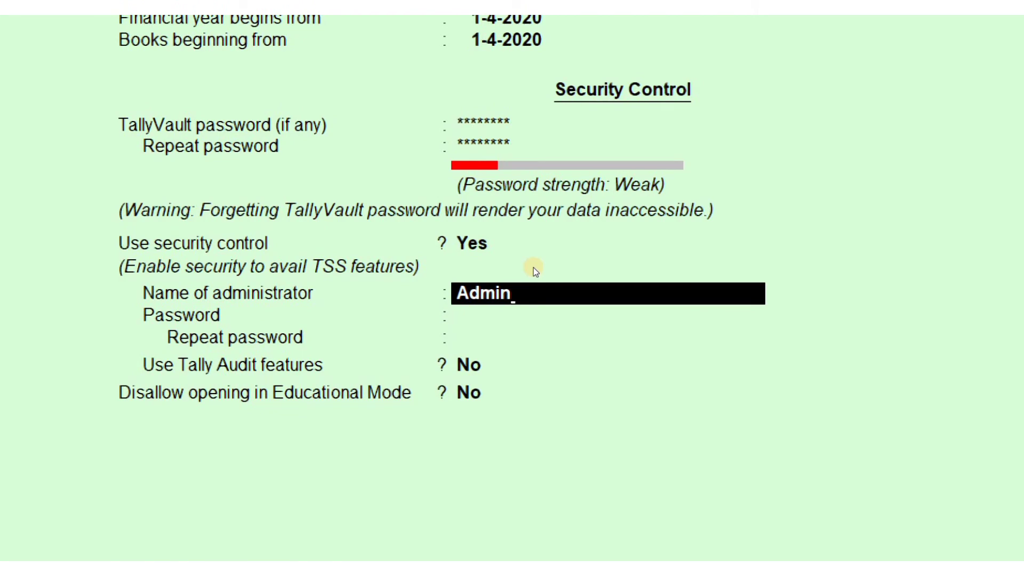
{"action": "key", "text": "Return"}
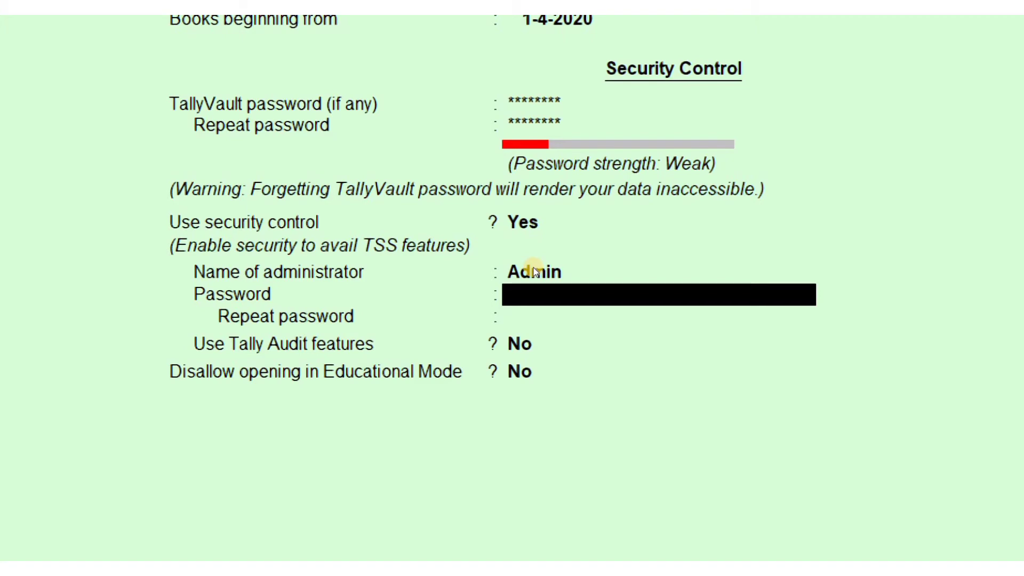
Enter the Admin user's password, repeat it, and accept the warning
{"action": "type", "text": "**"}
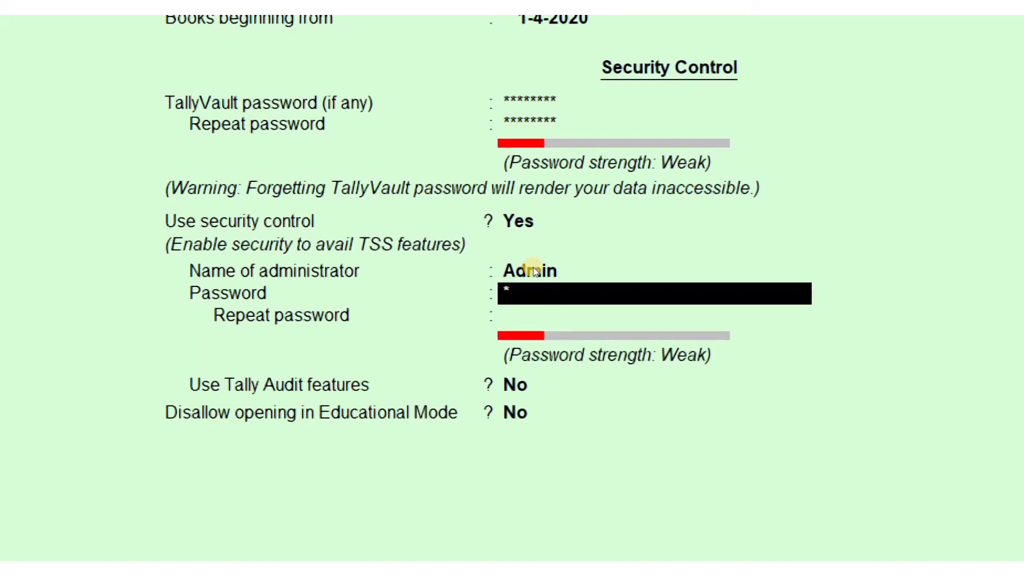
{"action": "type", "text": "*"}
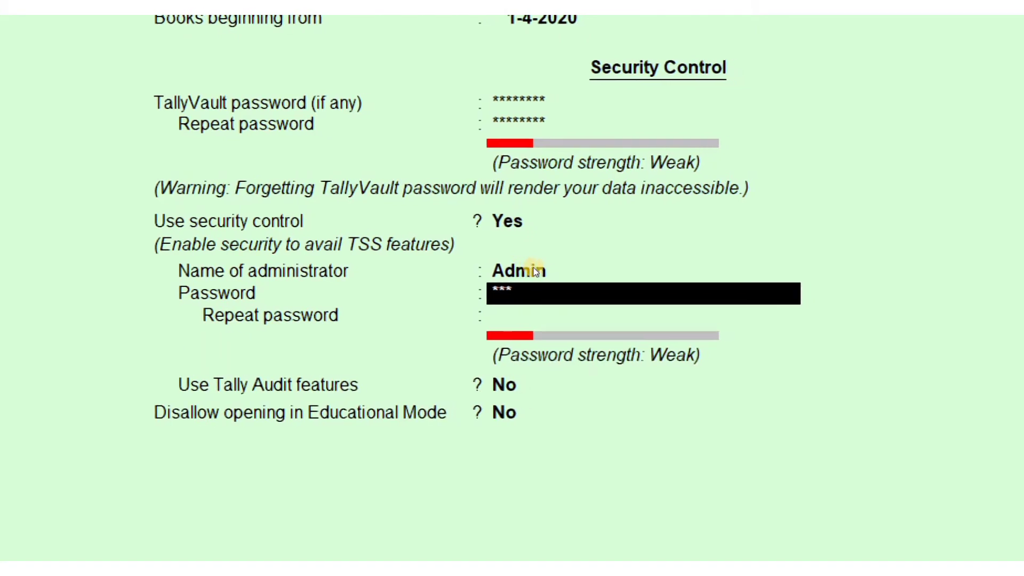
{"action": "key", "text": "Return"}
{"action": "type", "text": "***"}
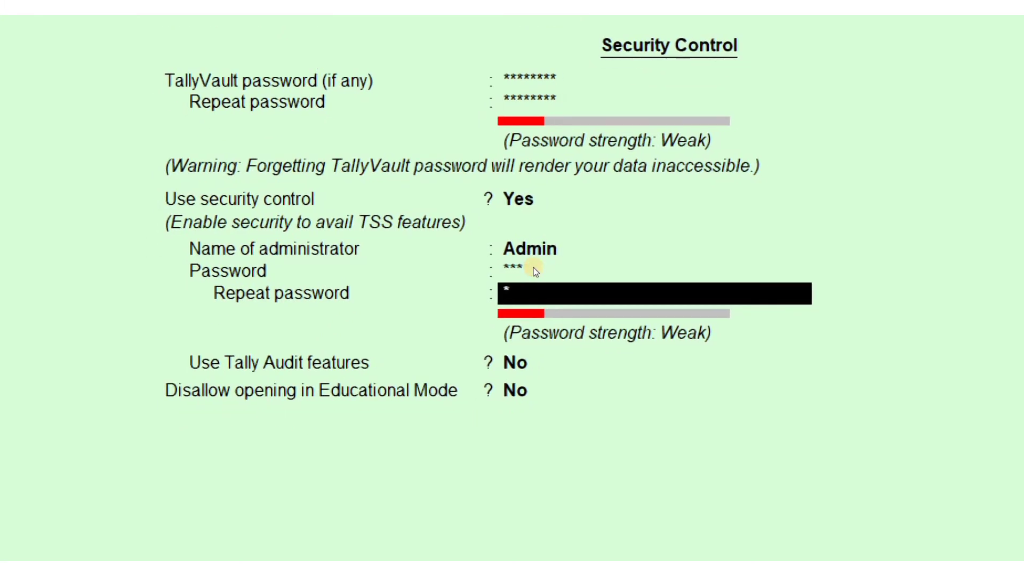
{"action": "key", "text": "Return"}
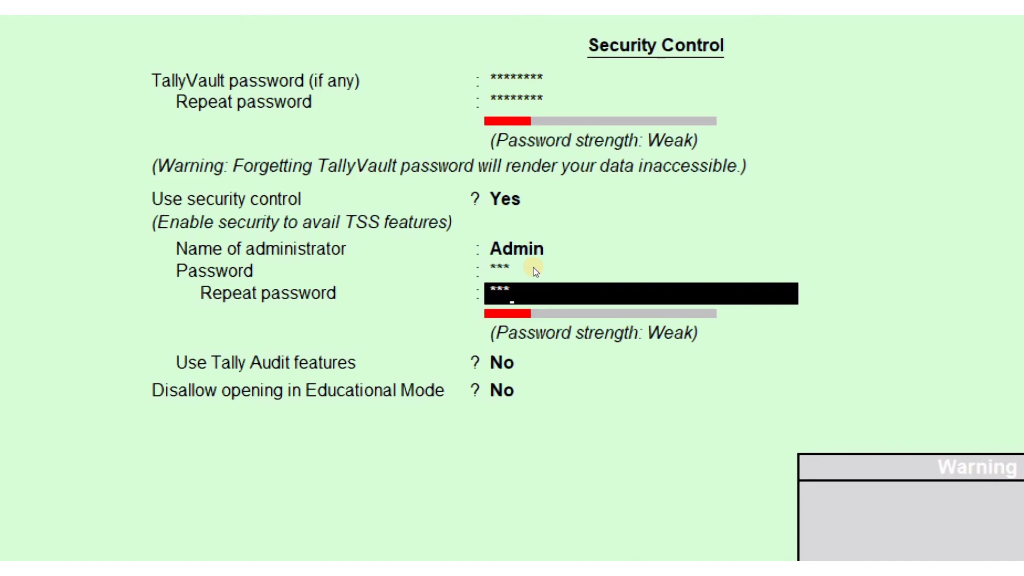
{"action": "key", "text": "Return"}
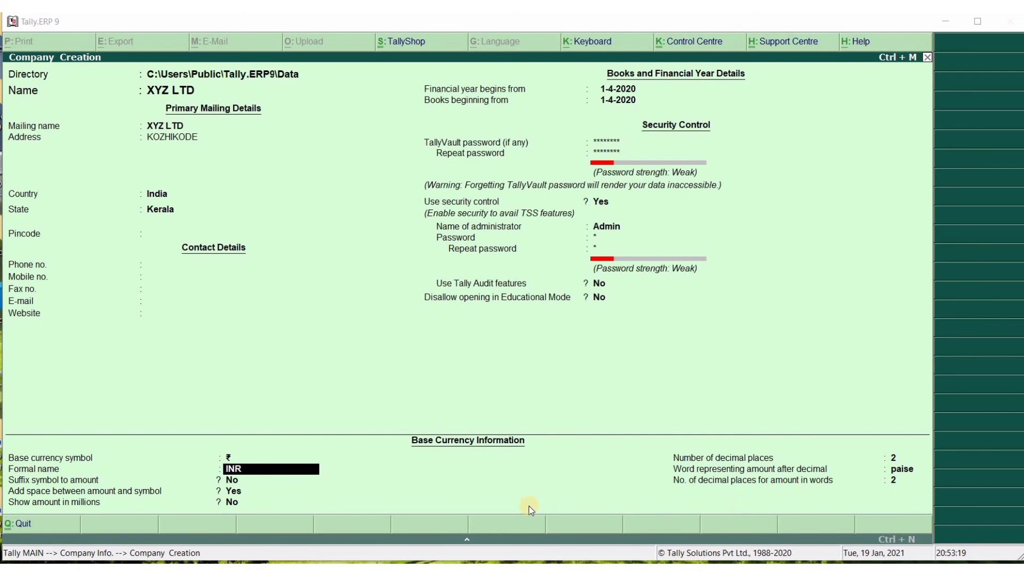
Accept the XYZ LTD company form with INR (₹, 2 decimals) as base currency
{"action": "left_click", "coordinate": [241, 491]}
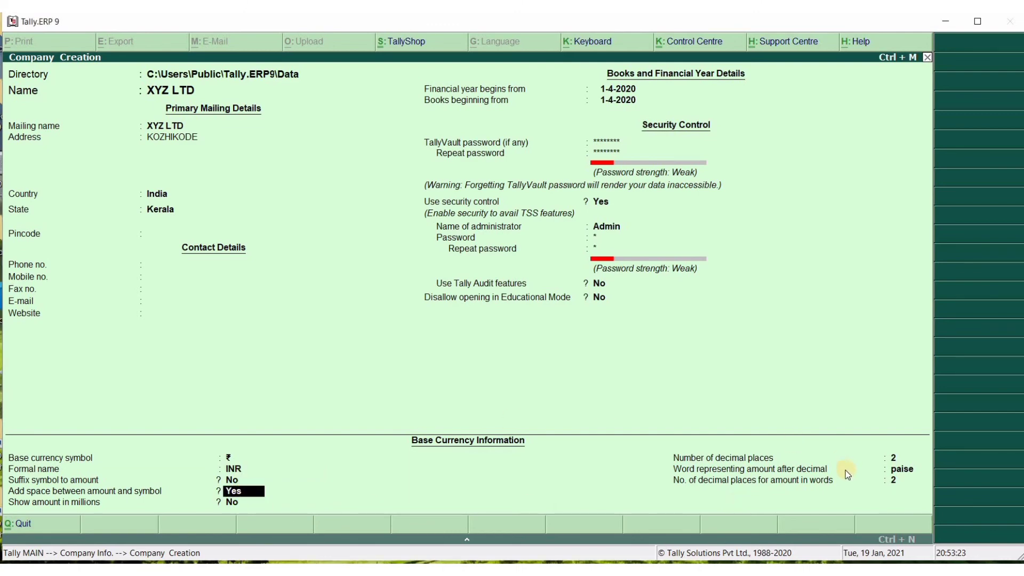
{"action": "left_click", "coordinate": [899, 486]}
{"action": "key", "text": "Return"}
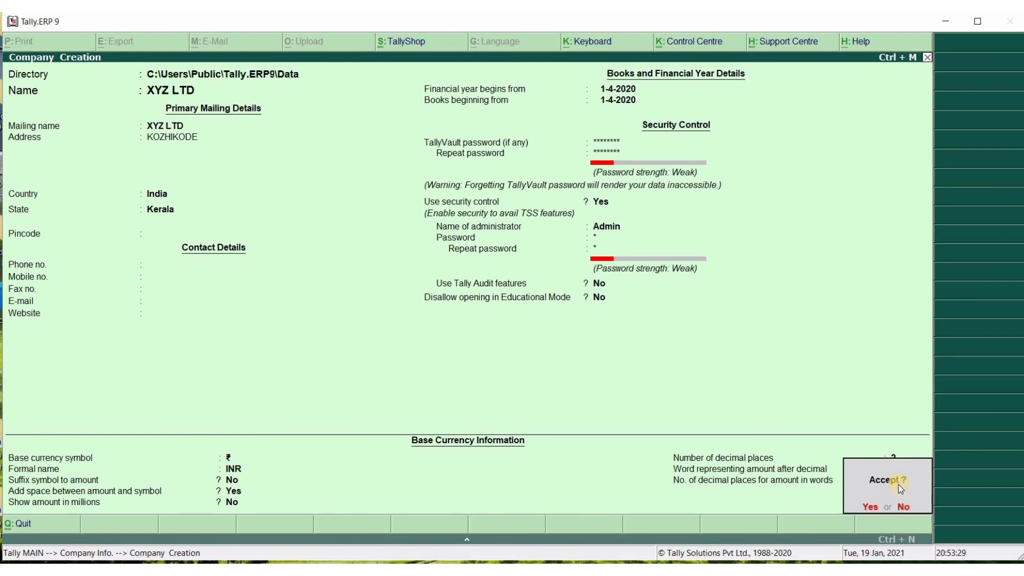
{"action": "left_click", "coordinate": [871, 513]}
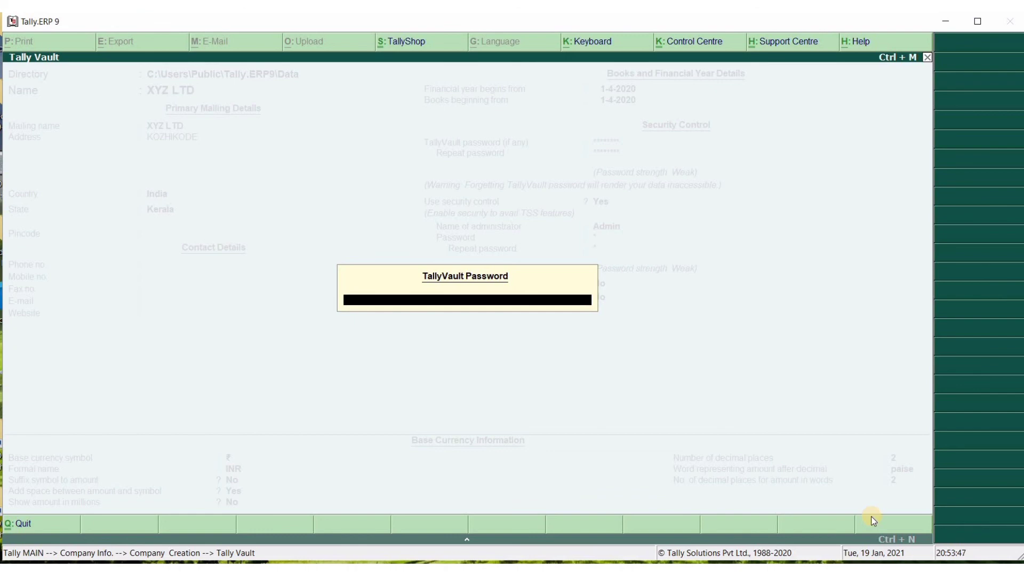
Submit the TallyVault password twice to unlock XYZ LTD; the prompt remains open
{"action": "type", "text": "***"}
{"action": "key", "text": "Return"}
{"action": "type", "text": "*******"}
{"action": "key", "text": "Return"}
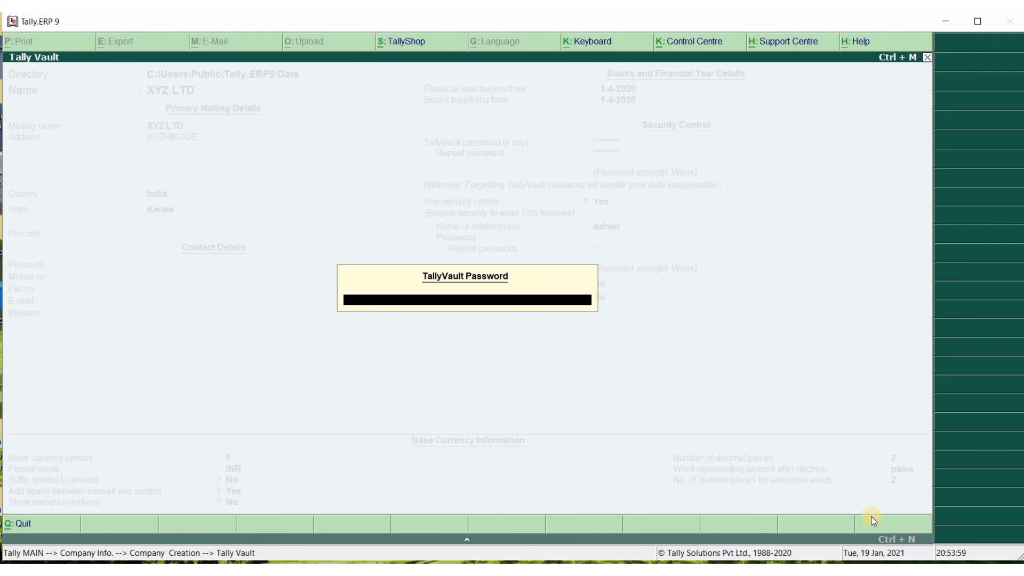